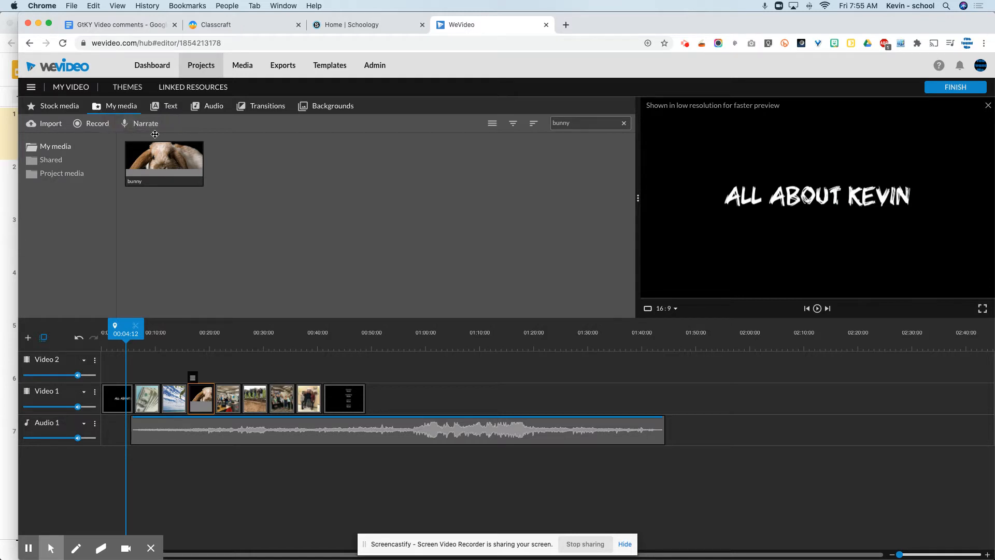
Record a narration at the playhead position 00:04:12, reading the first sentence from the GtKY Story Map slides, and stop the recording
{"action": "left_click", "coordinate": [128, 130]}
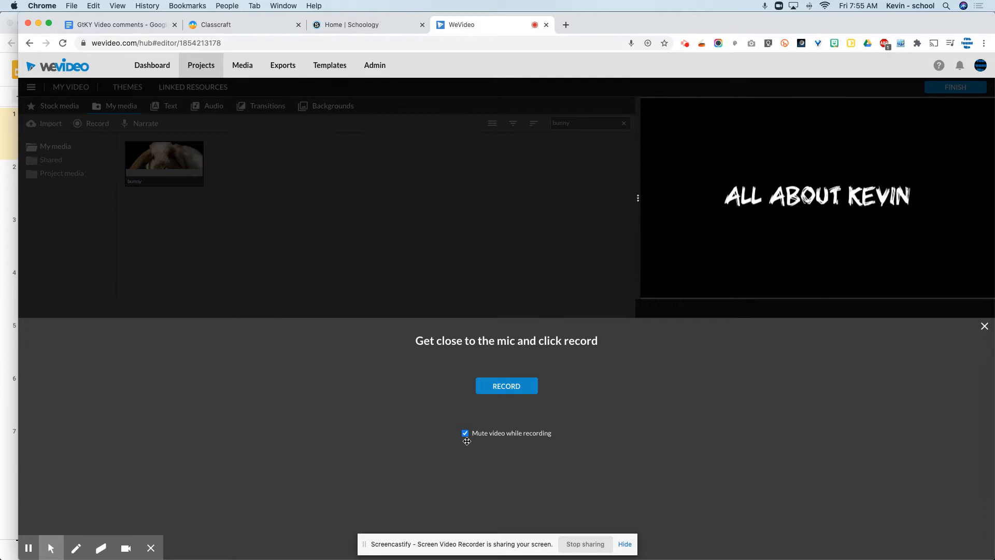
{"action": "left_click", "coordinate": [491, 390]}
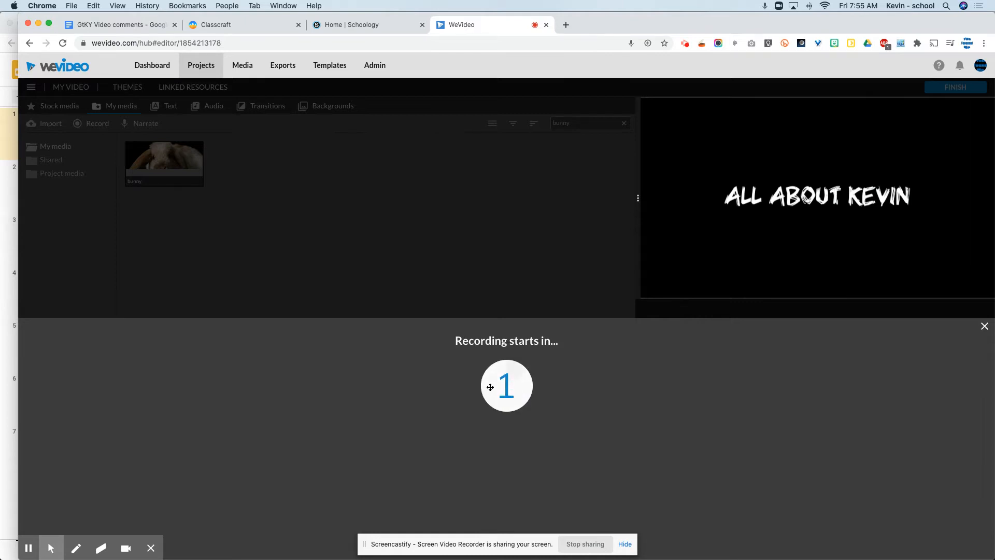
{"action": "key", "text": "super+Tab"}
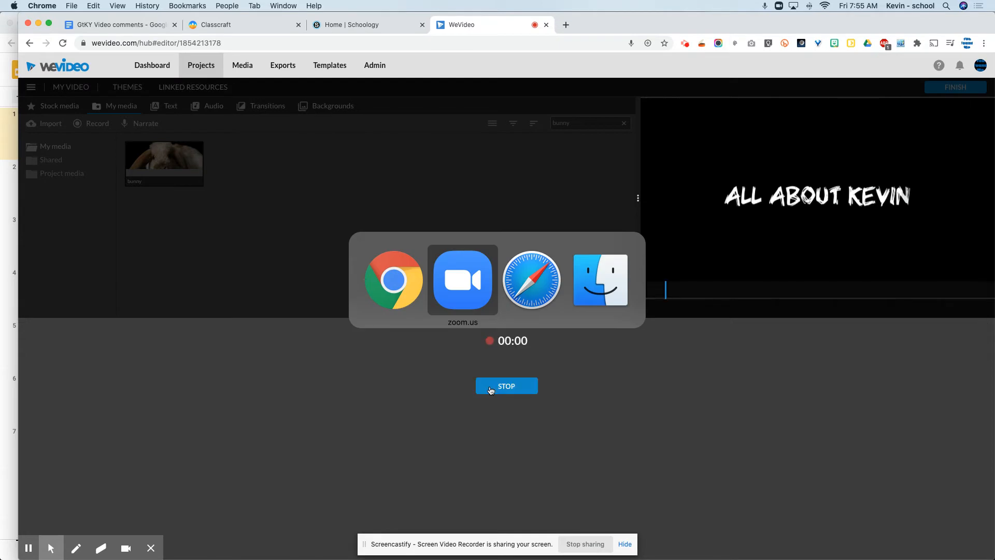
{"action": "key", "text": "super+shift+Tab"}
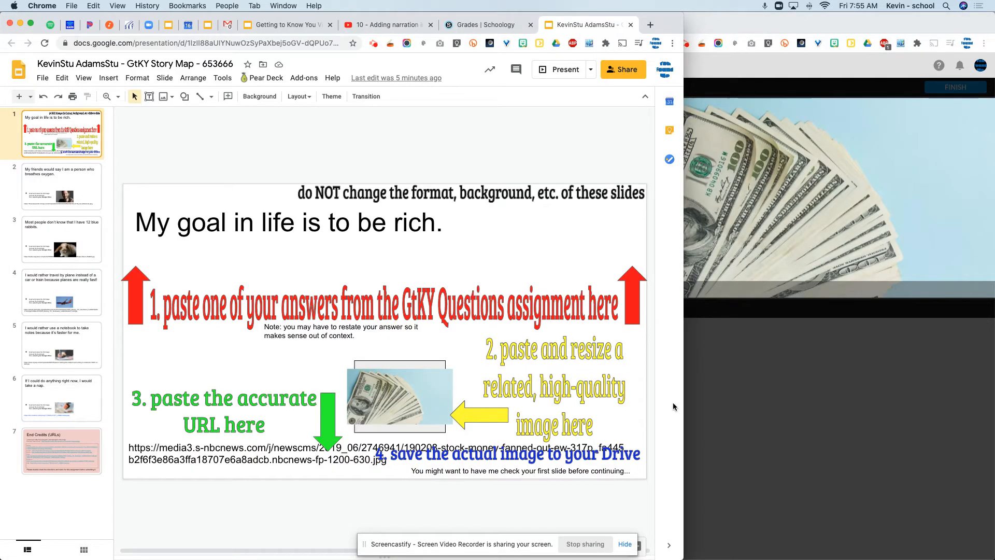
{"action": "left_click", "coordinate": [724, 407]}
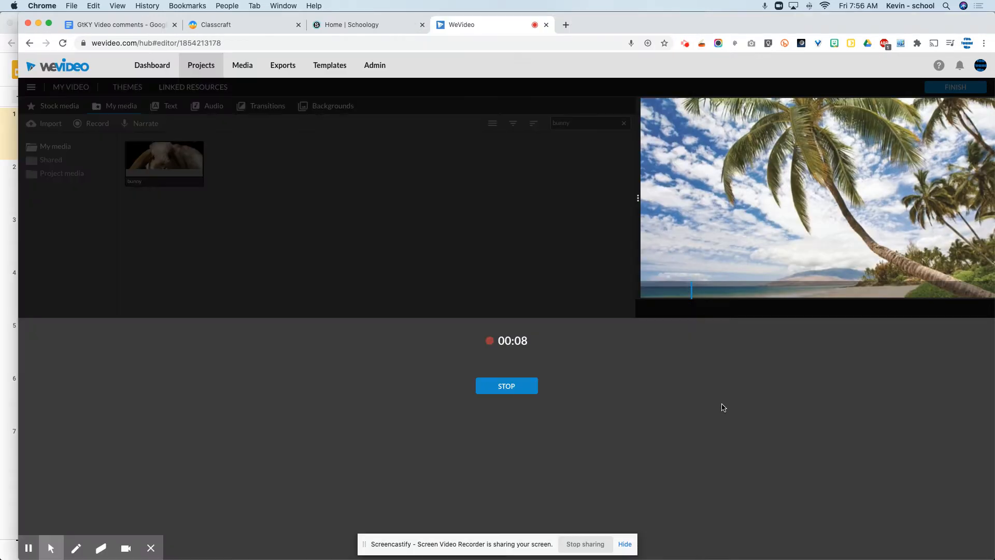
{"action": "left_click", "coordinate": [511, 389]}
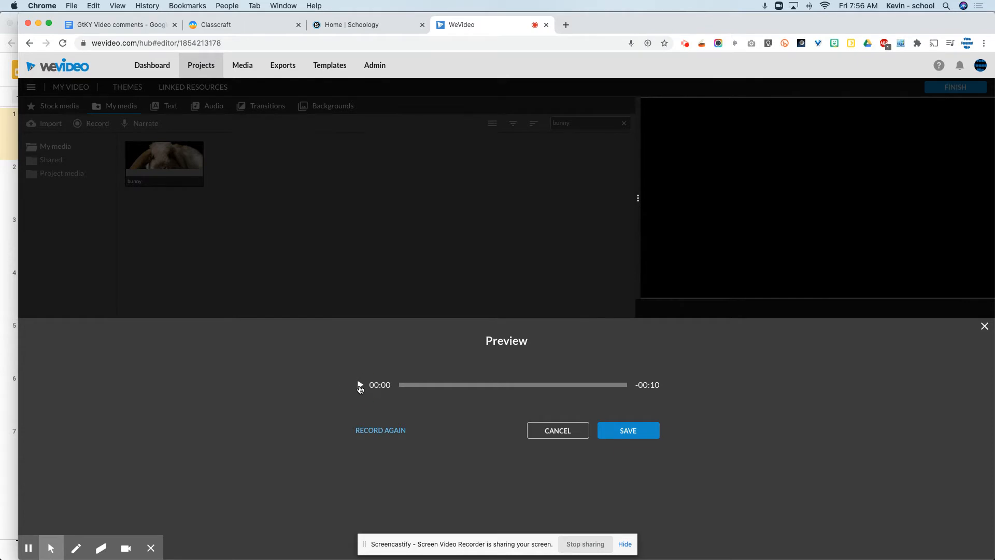
Preview the recorded narration and save it to the timeline
{"action": "left_click", "coordinate": [360, 386]}
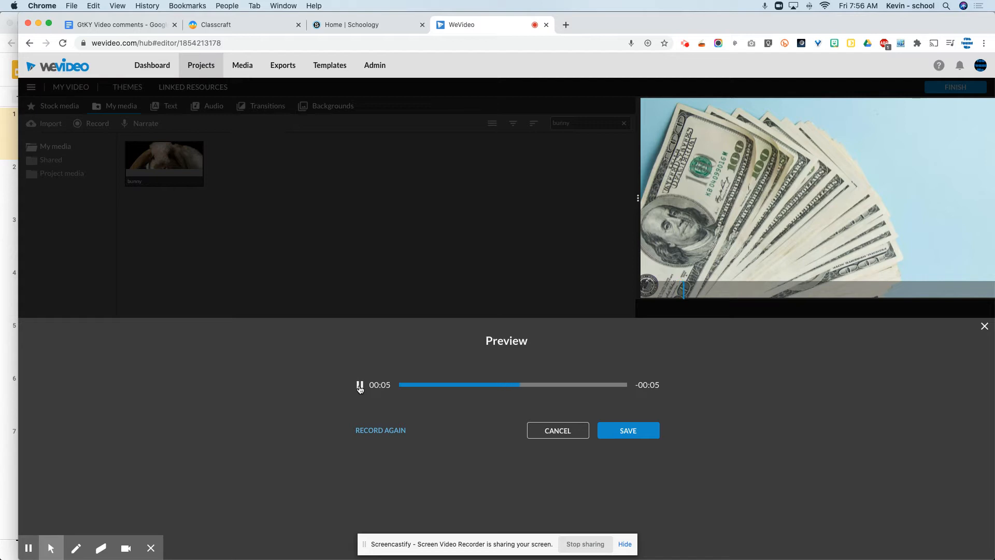
{"action": "left_click", "coordinate": [360, 386]}
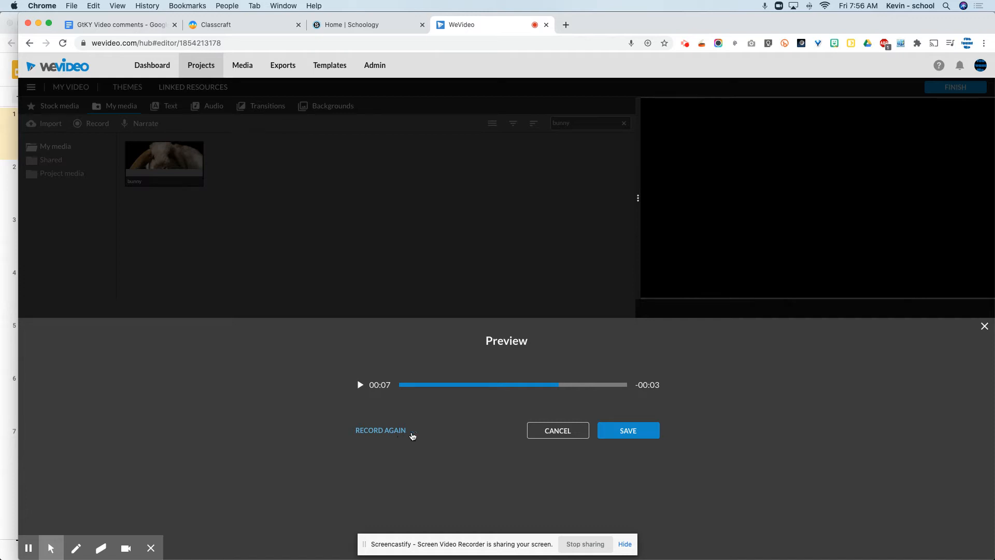
{"action": "left_click", "coordinate": [625, 432]}
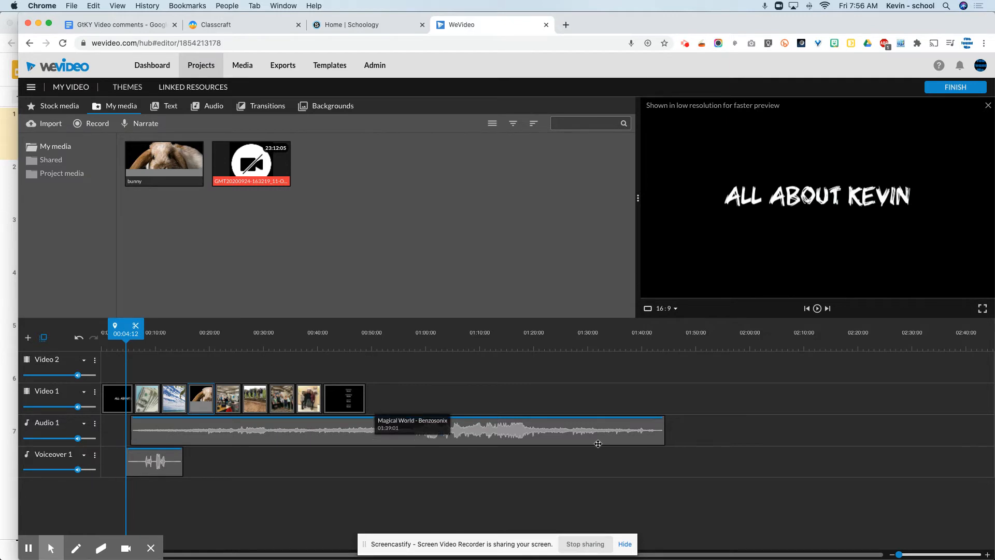
Move the voiceover clip to start at 00:02:08 and trim the silence from its beginning up to 00:05:10
{"action": "left_click_drag", "start_coordinate": [897, 555], "coordinate": [907, 554]}
{"action": "left_click_drag", "start_coordinate": [769, 465], "coordinate": [633, 466]}
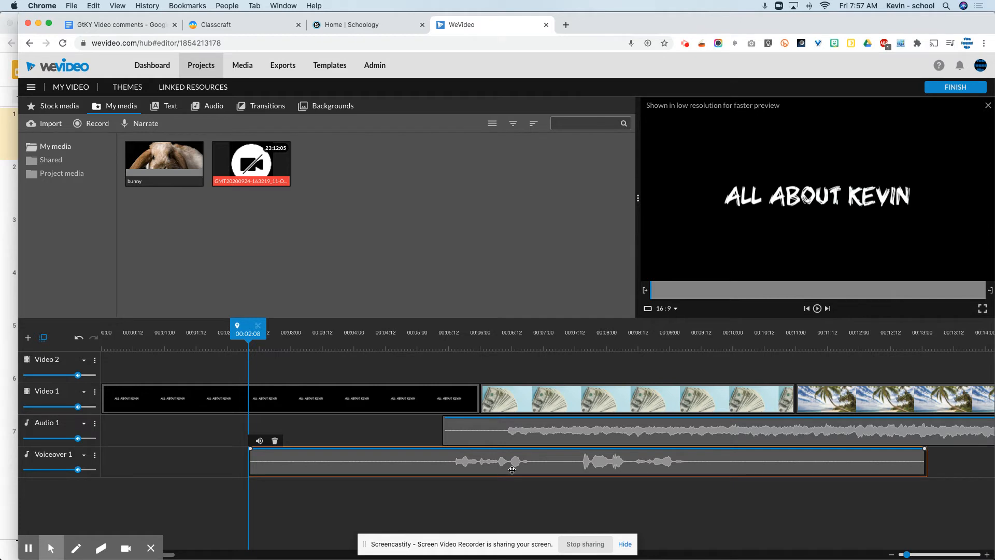
{"action": "left_click", "coordinate": [250, 464]}
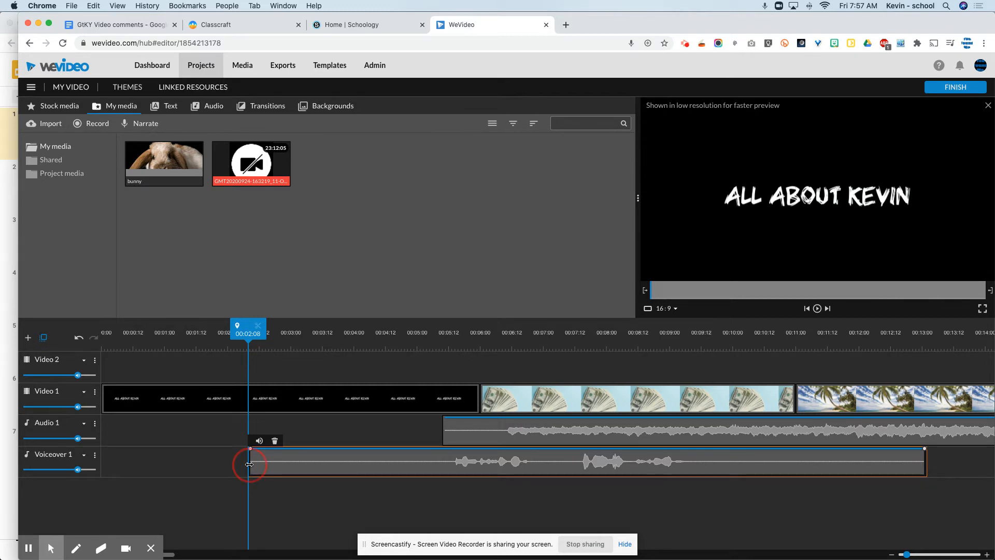
{"action": "left_click_drag", "start_coordinate": [250, 464], "coordinate": [443, 499]}
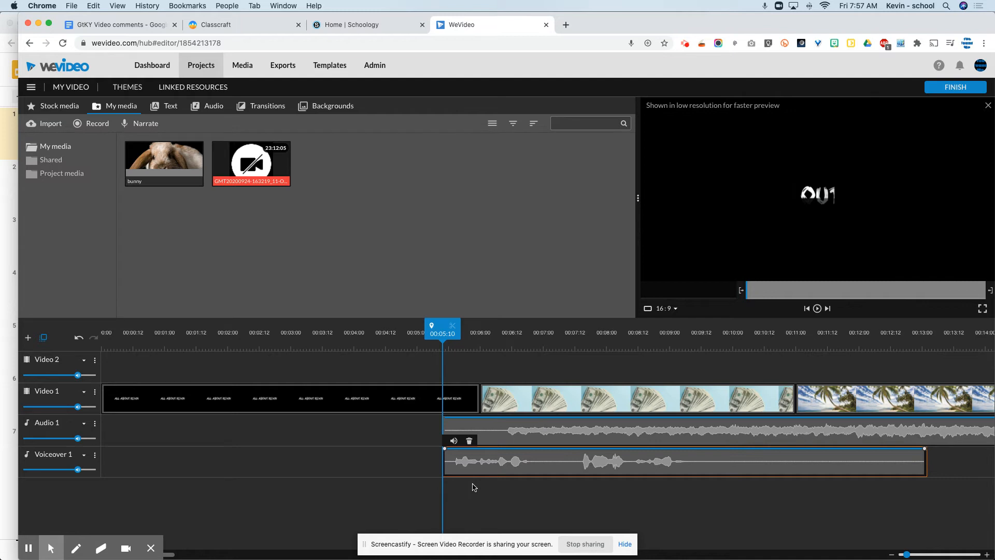
Play the voiceover, trim it at both ends to its second spoken phrase, and place it under the money photo, ending at 00:08:13
{"action": "key", "text": "space"}
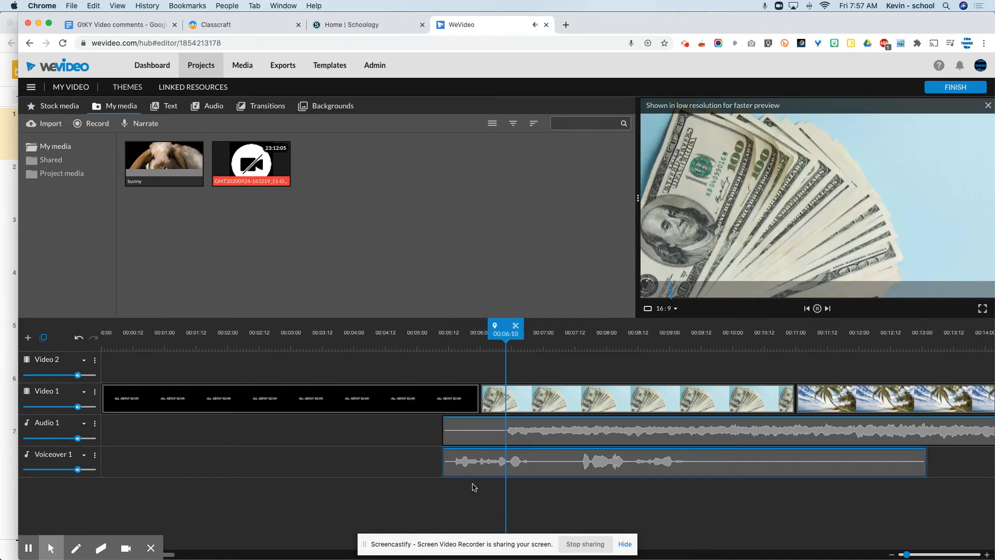
{"action": "key", "text": "space"}
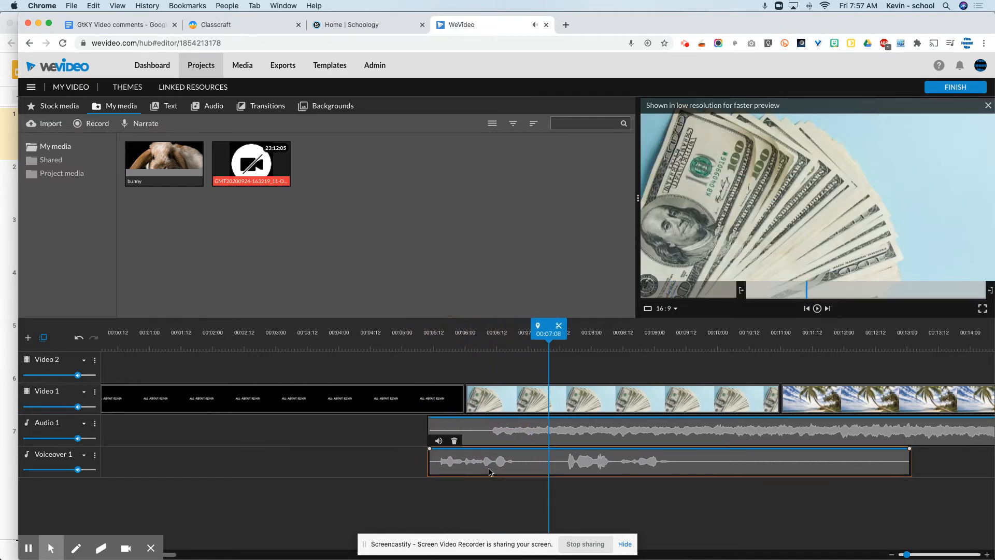
{"action": "left_click_drag", "start_coordinate": [429, 466], "coordinate": [510, 468]}
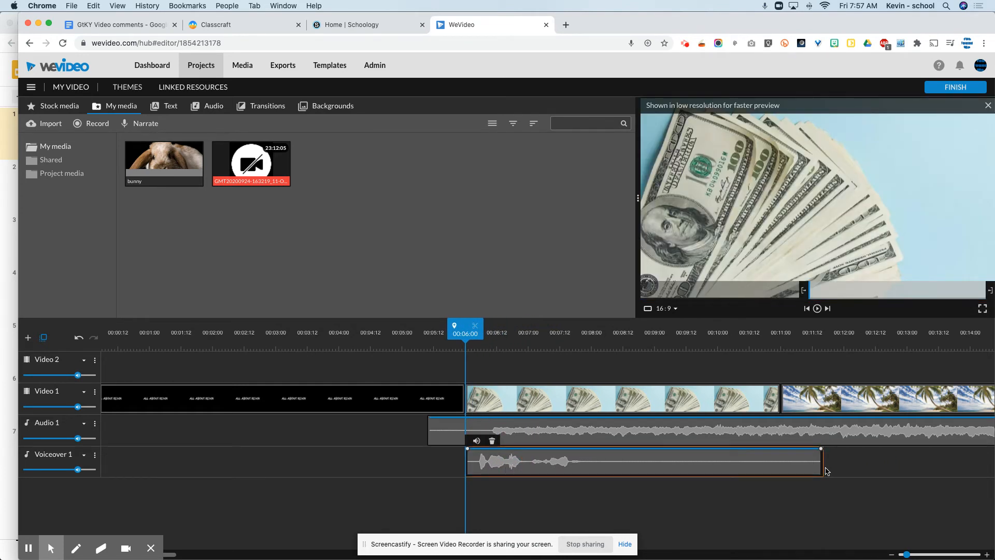
{"action": "left_click_drag", "start_coordinate": [823, 469], "coordinate": [601, 492]}
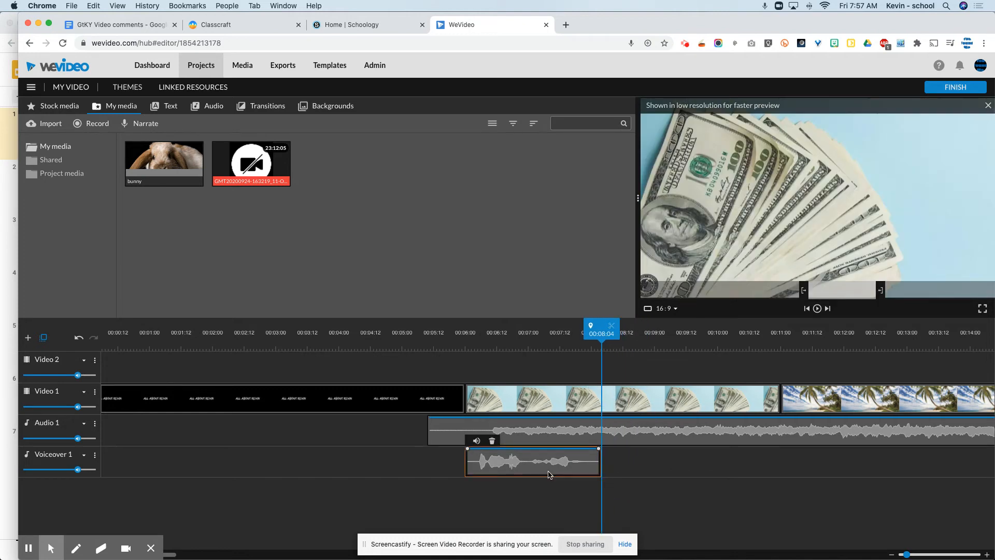
{"action": "left_click_drag", "start_coordinate": [546, 469], "coordinate": [565, 465]}
Shorten the money photo clip to end with the voiceover at 00:08:13, and play back the result
{"action": "left_click", "coordinate": [640, 396]}
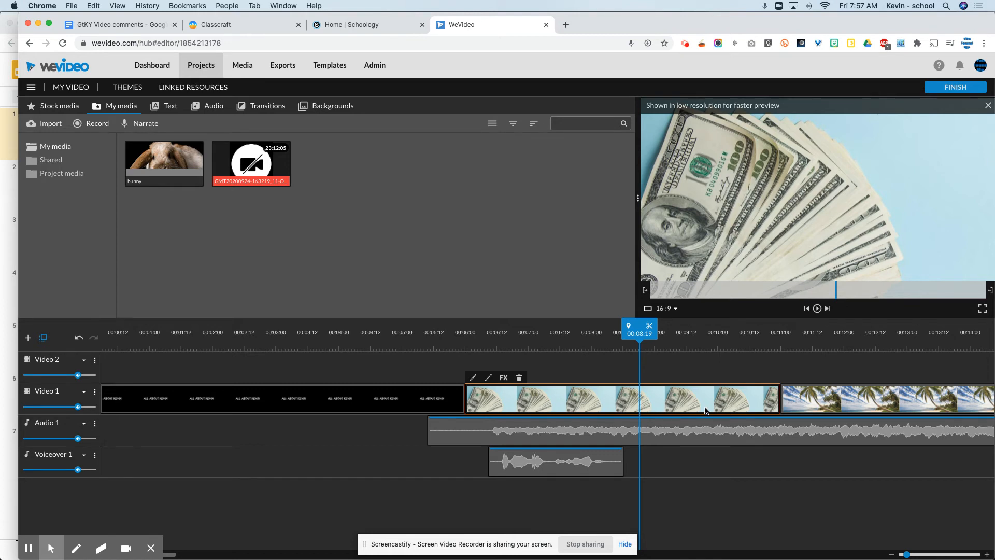
{"action": "left_click_drag", "start_coordinate": [778, 403], "coordinate": [625, 407]}
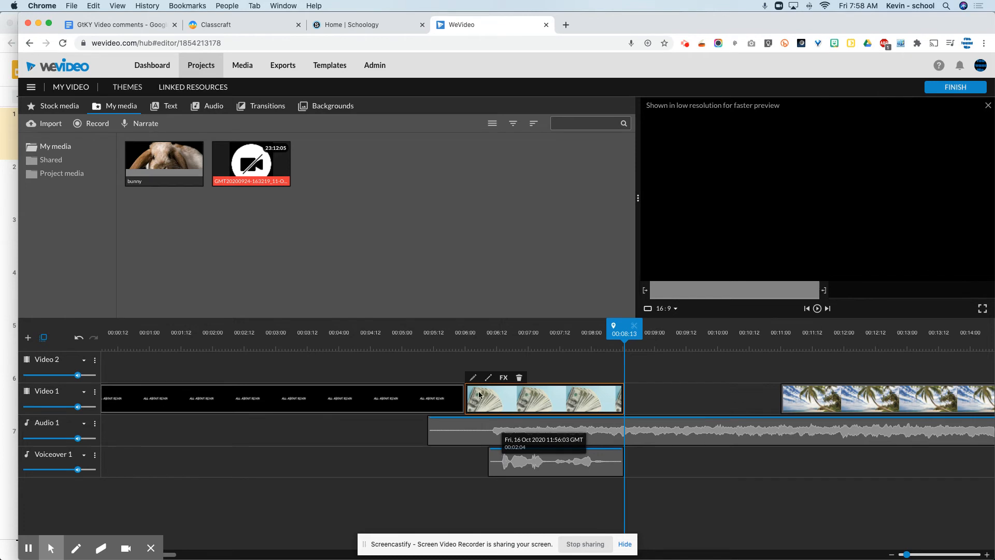
{"action": "left_click", "coordinate": [477, 341]}
{"action": "key", "text": "space"}
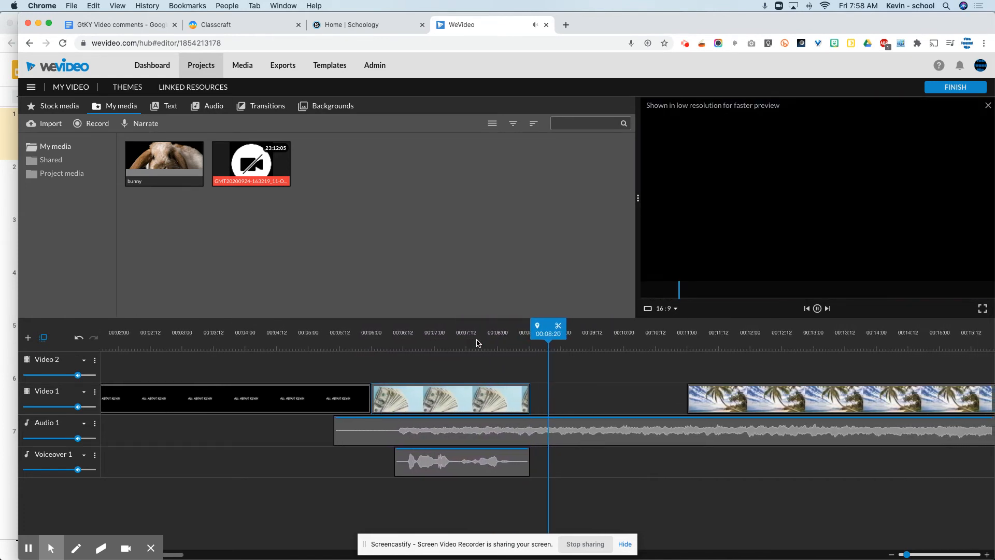
{"action": "key", "text": "space"}
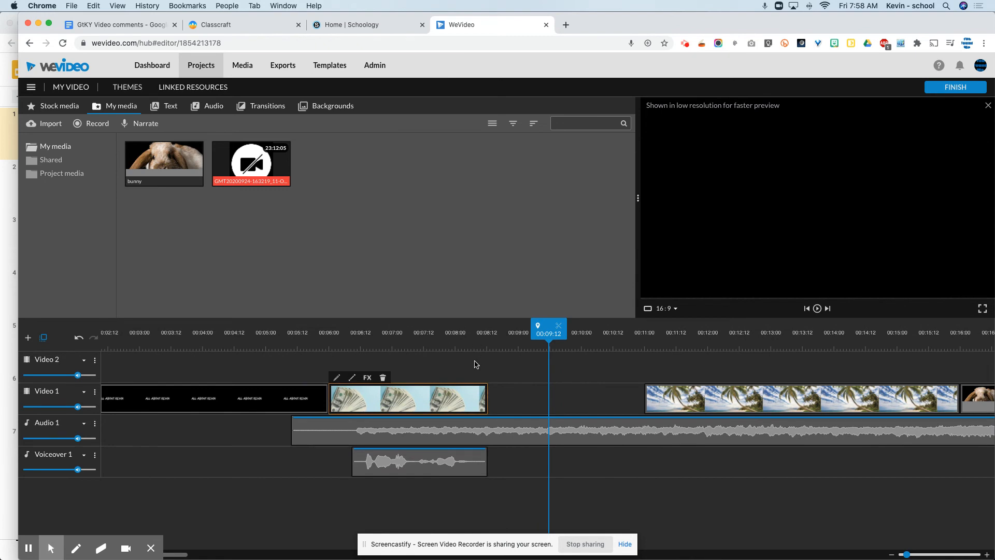
Trim a little off the beginning of the palm tree photo and place it directly after the money photo at 00:08:13
{"action": "left_click_drag", "start_coordinate": [716, 394], "coordinate": [565, 398]}
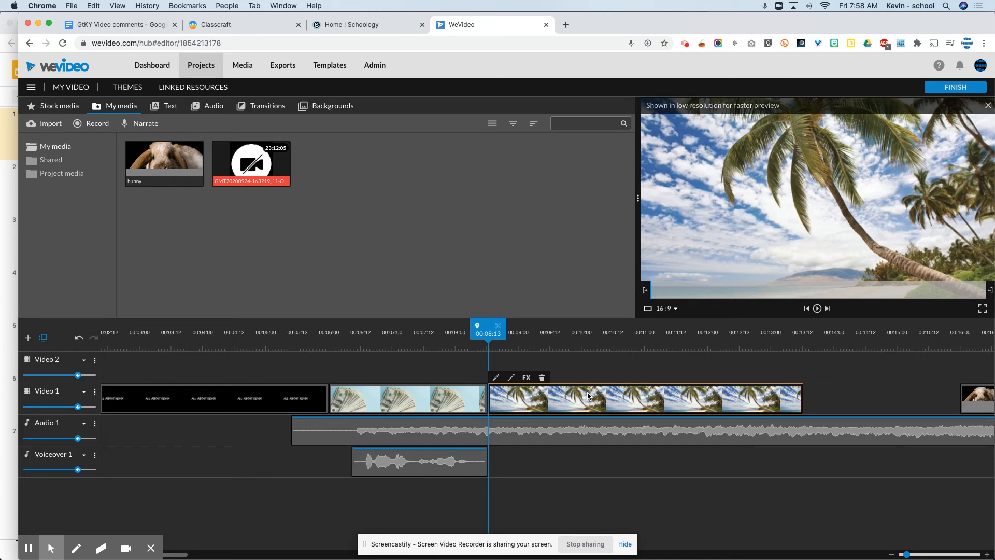
{"action": "left_click", "coordinate": [589, 399]}
{"action": "left_click_drag", "start_coordinate": [600, 400], "coordinate": [624, 401]}
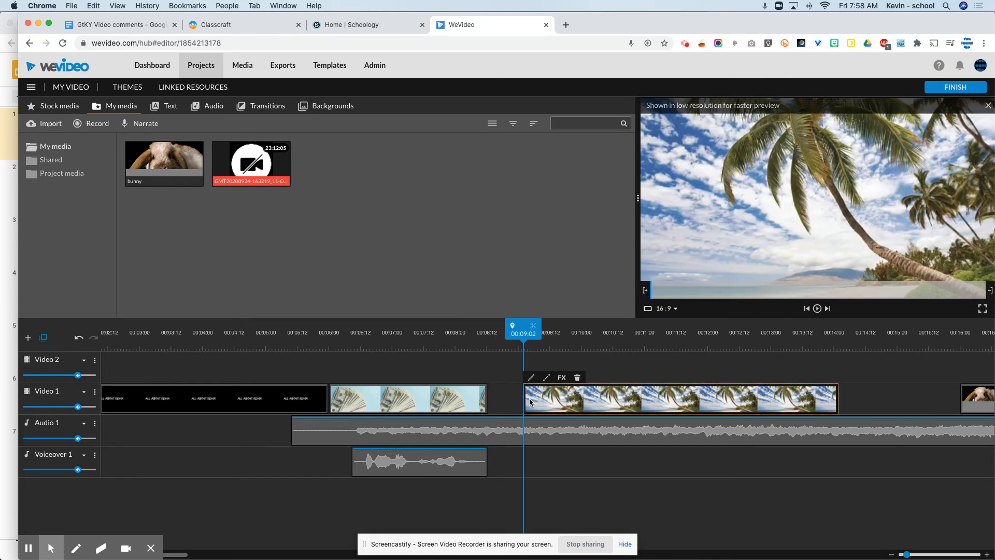
{"action": "mouse_move", "coordinate": [526, 402]}
{"action": "left_mouse_down"}
{"action": "mouse_move", "coordinate": [511, 398]}
{"action": "mouse_move", "coordinate": [615, 406]}
{"action": "mouse_move", "coordinate": [515, 403]}
{"action": "mouse_move", "coordinate": [613, 405]}
{"action": "mouse_move", "coordinate": [542, 404]}
{"action": "left_mouse_up"}
{"action": "left_click_drag", "start_coordinate": [647, 395], "coordinate": [601, 402]}
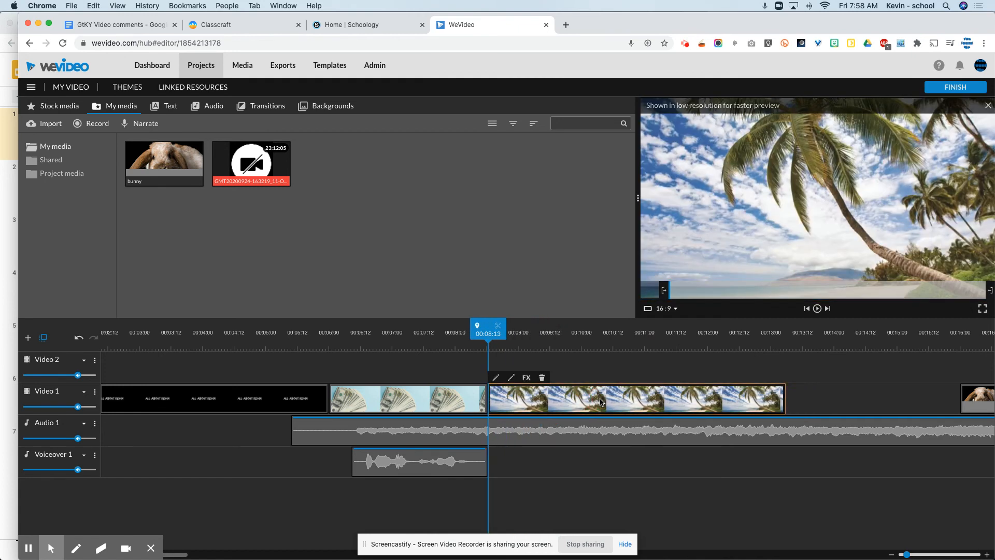
Set the playhead to 00:08:12, at the end of the money photo, for the next narration
{"action": "left_click", "coordinate": [488, 335]}
{"action": "mouse_move", "coordinate": [487, 335]}
{"action": "left_mouse_down"}
{"action": "mouse_move", "coordinate": [501, 335]}
{"action": "mouse_move", "coordinate": [483, 339]}
{"action": "left_mouse_up"}
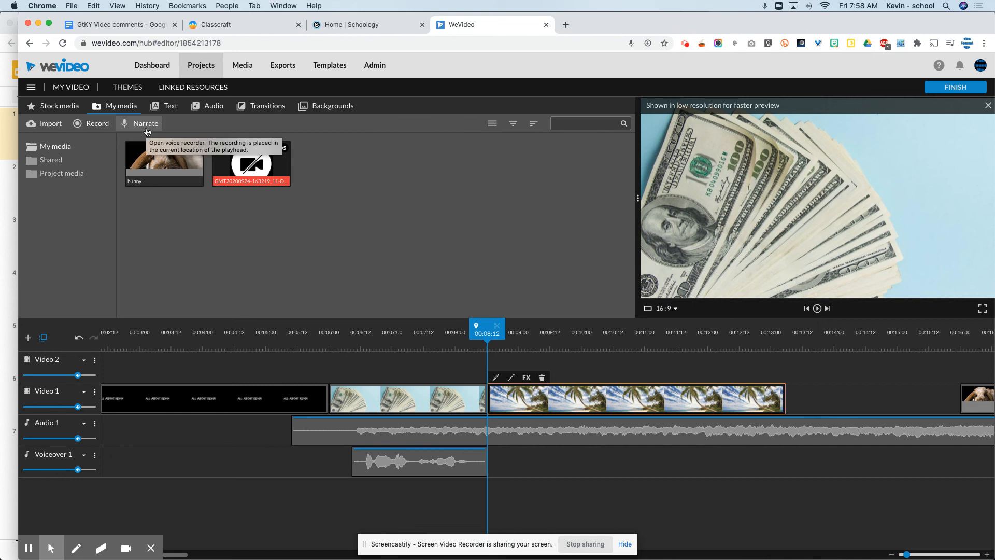
Switch to the GtKY Story Map in Google Slides, review the sentences on its slides, and return to the WeVideo editor
{"action": "key", "text": "super+Tab"}
{"action": "left_click", "coordinate": [75, 175]}
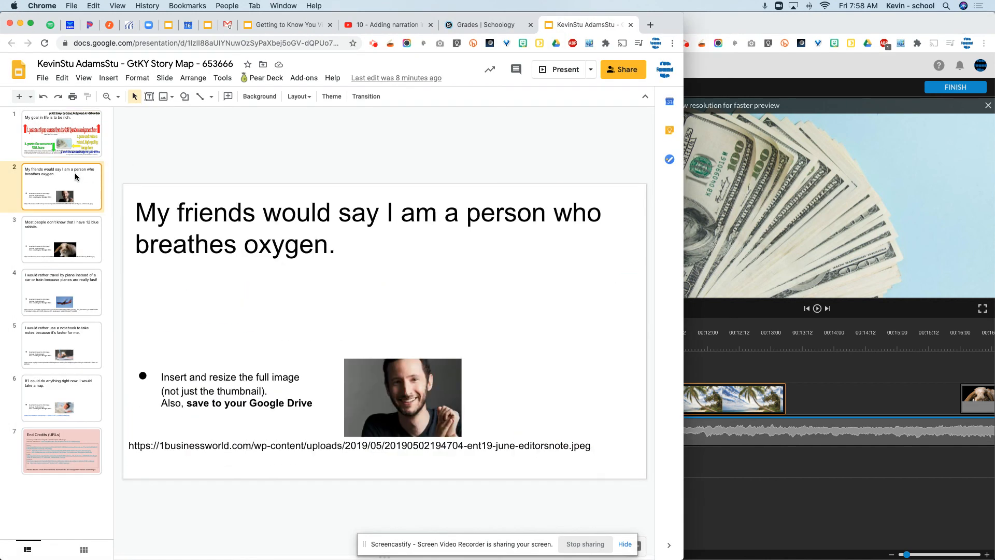
{"action": "key", "text": "super+Tab"}
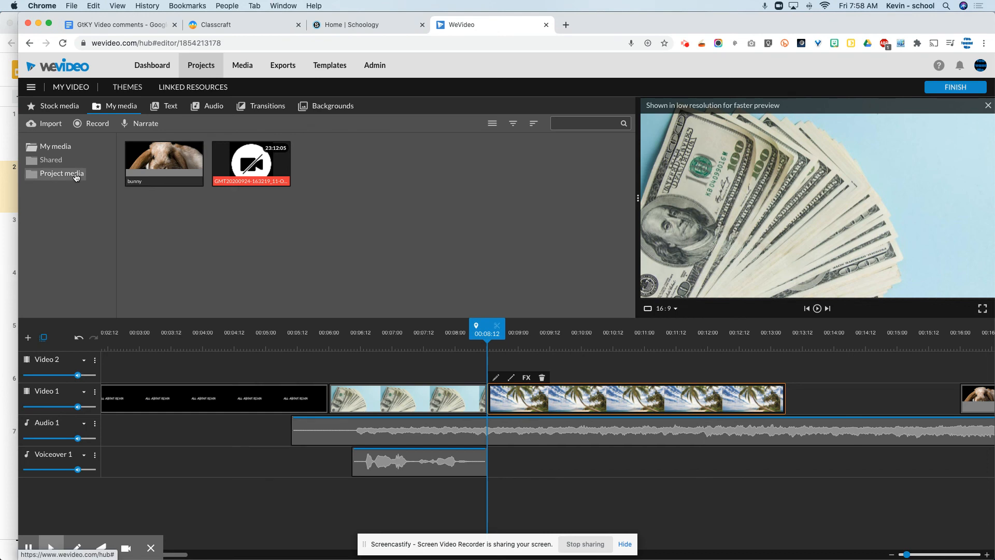
{"action": "key", "text": "super+grave"}
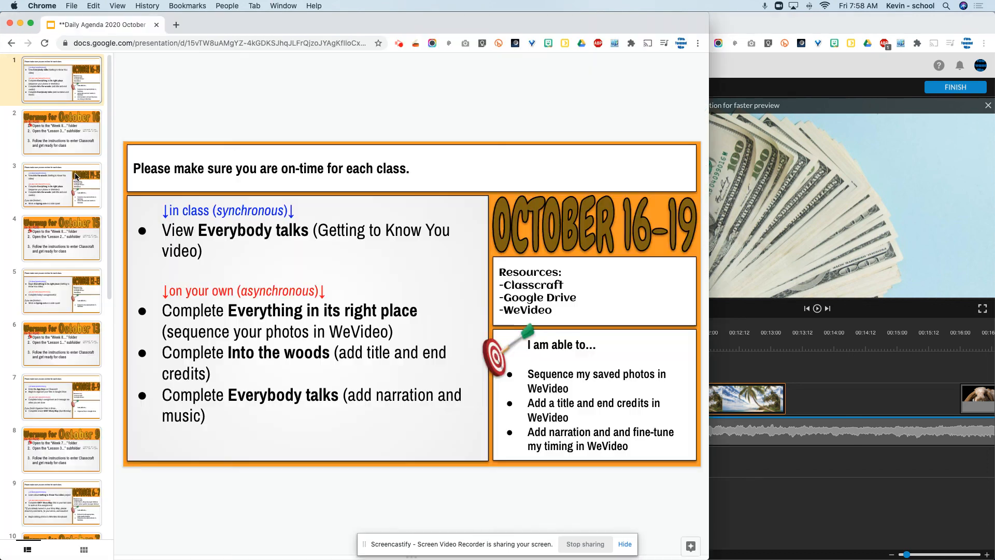
{"action": "key", "text": "super+grave"}
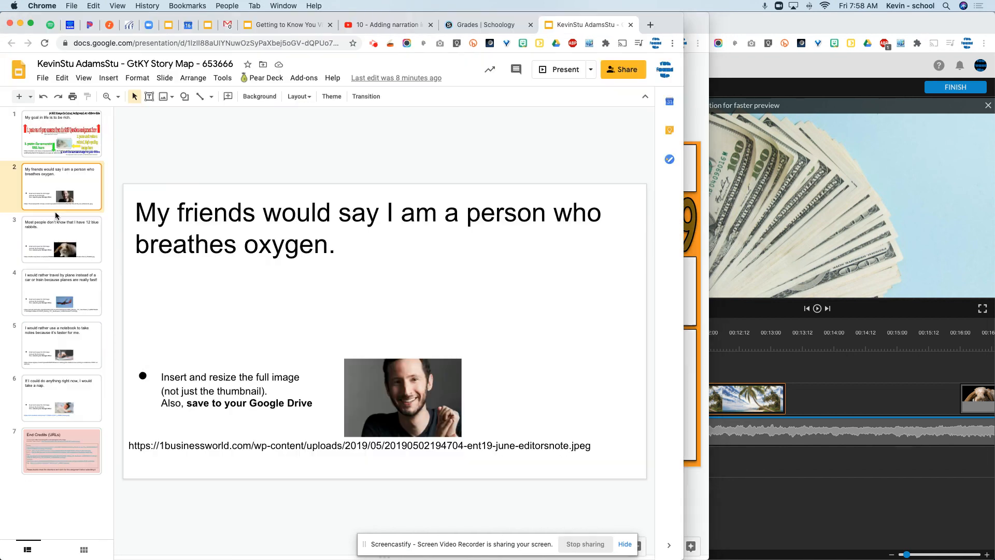
{"action": "left_click", "coordinate": [63, 253]}
{"action": "left_click", "coordinate": [63, 295]}
{"action": "left_click", "coordinate": [77, 338]}
{"action": "left_click", "coordinate": [78, 241]}
{"action": "left_click", "coordinate": [78, 194]}
{"action": "left_click", "coordinate": [77, 155]}
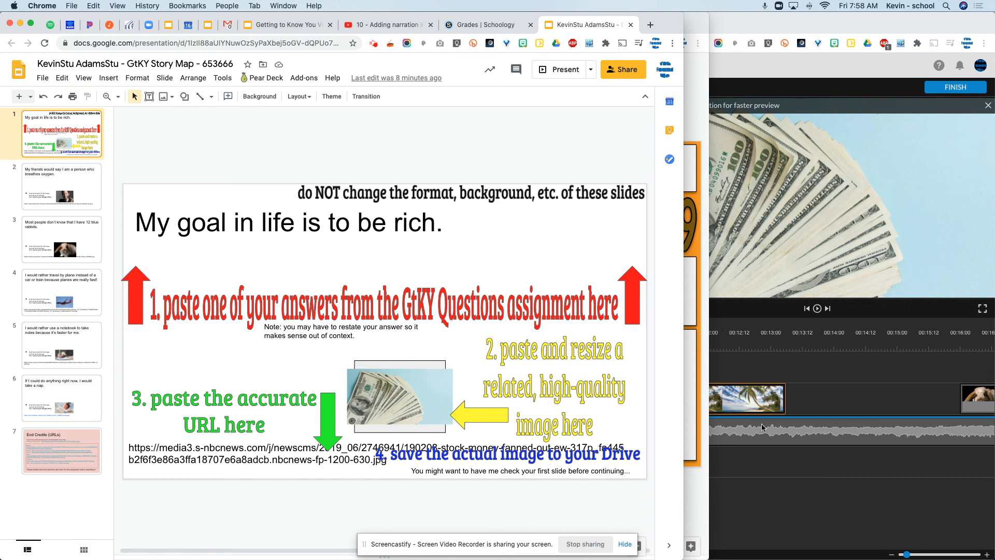
{"action": "left_click", "coordinate": [765, 475]}
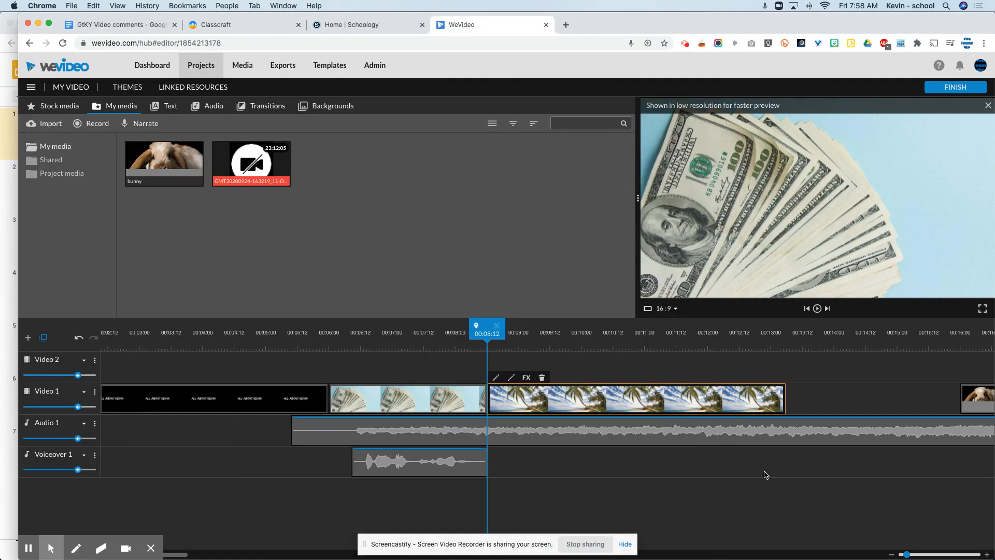